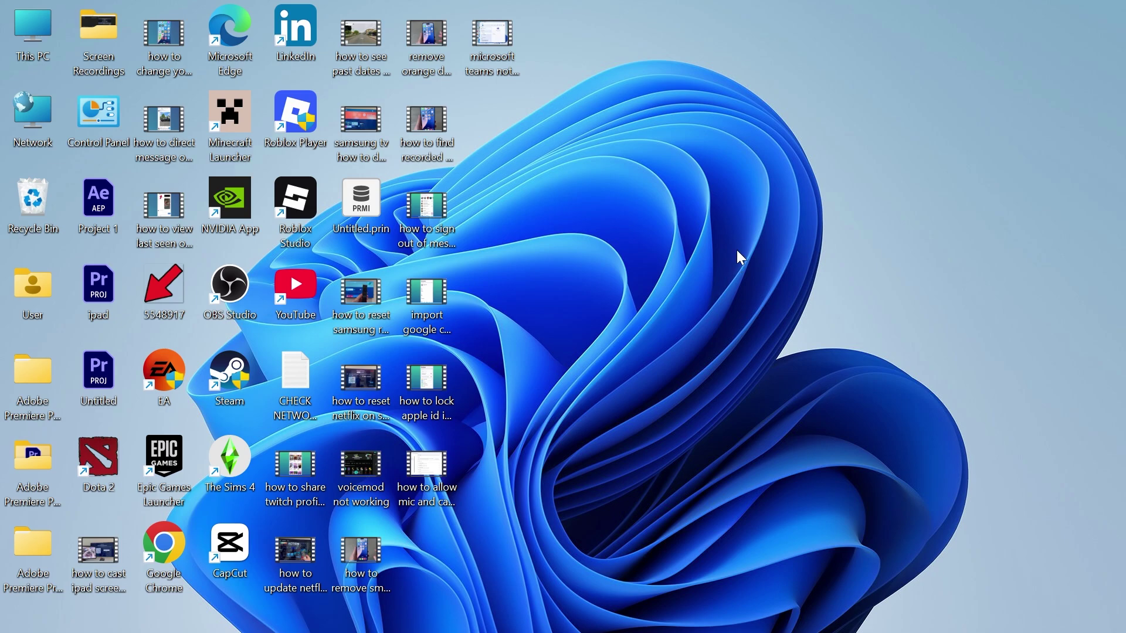
Search for 'troubleshoot' and open the Other troubleshooters list in Settings.
{"action": "left_click", "coordinate": [347, 616]}
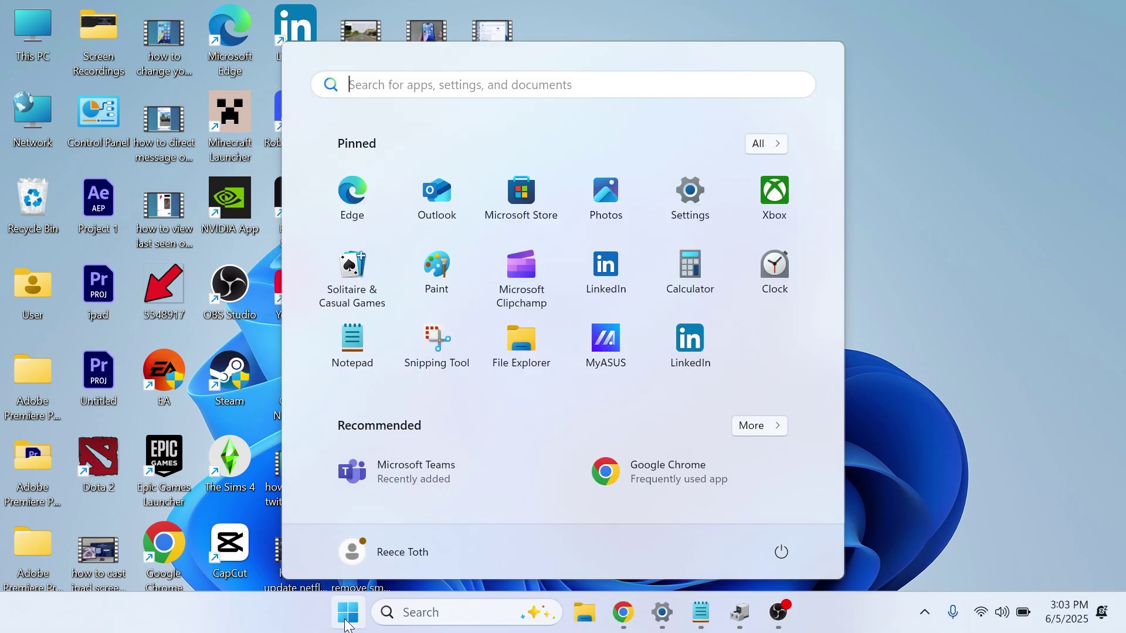
{"action": "type", "text": "TROUBLESH"}
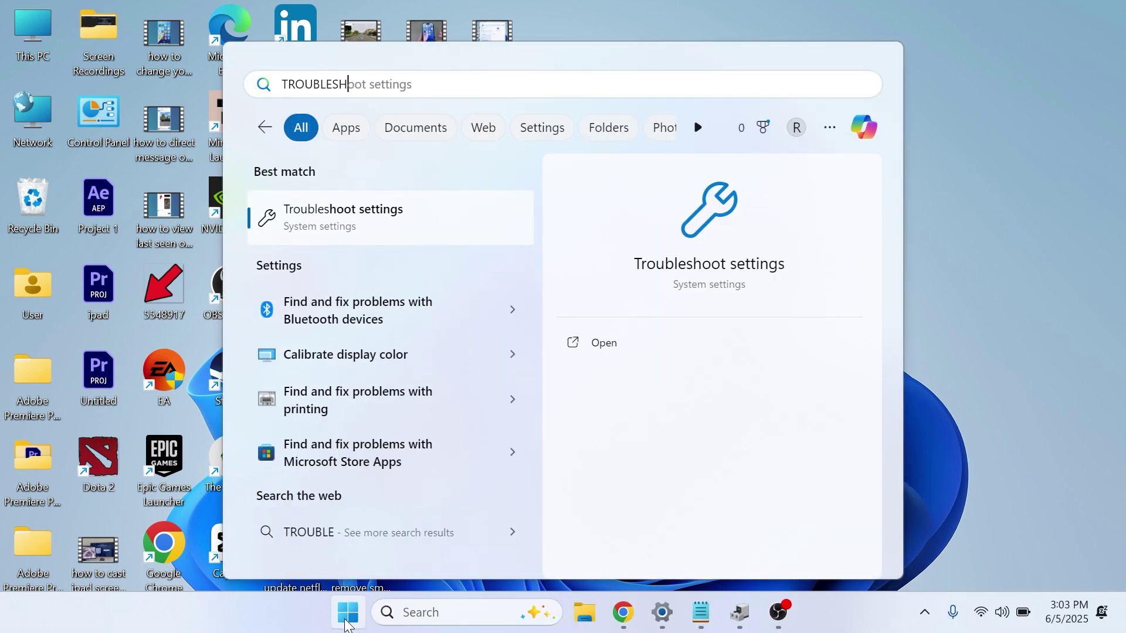
{"action": "type", "text": "OOT"}
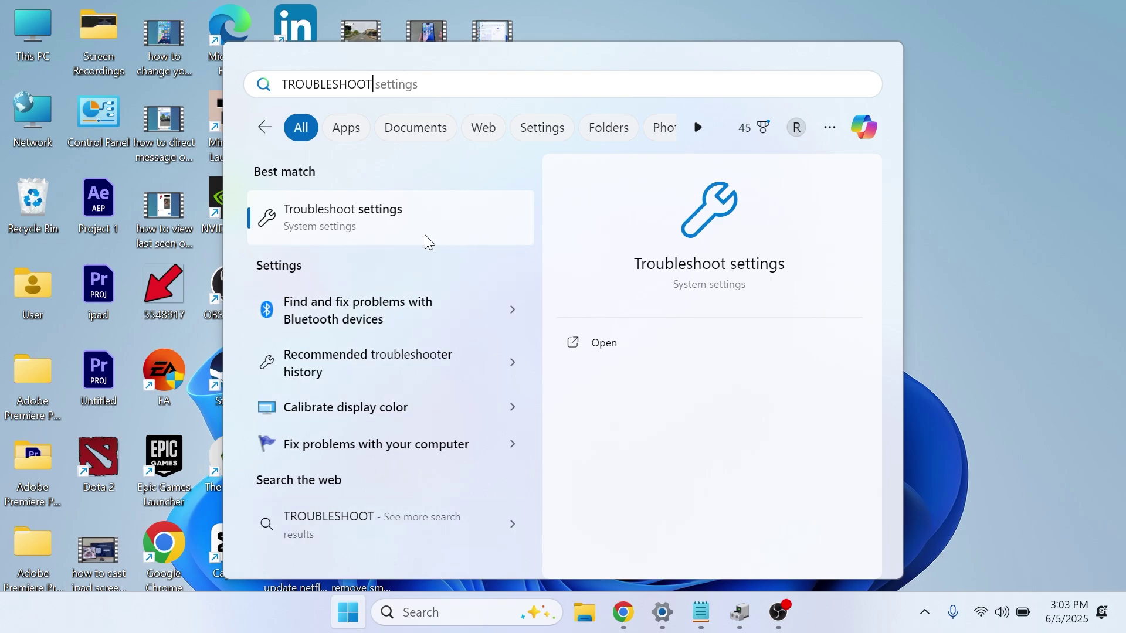
{"action": "left_click", "coordinate": [439, 226]}
{"action": "left_click", "coordinate": [447, 283]}
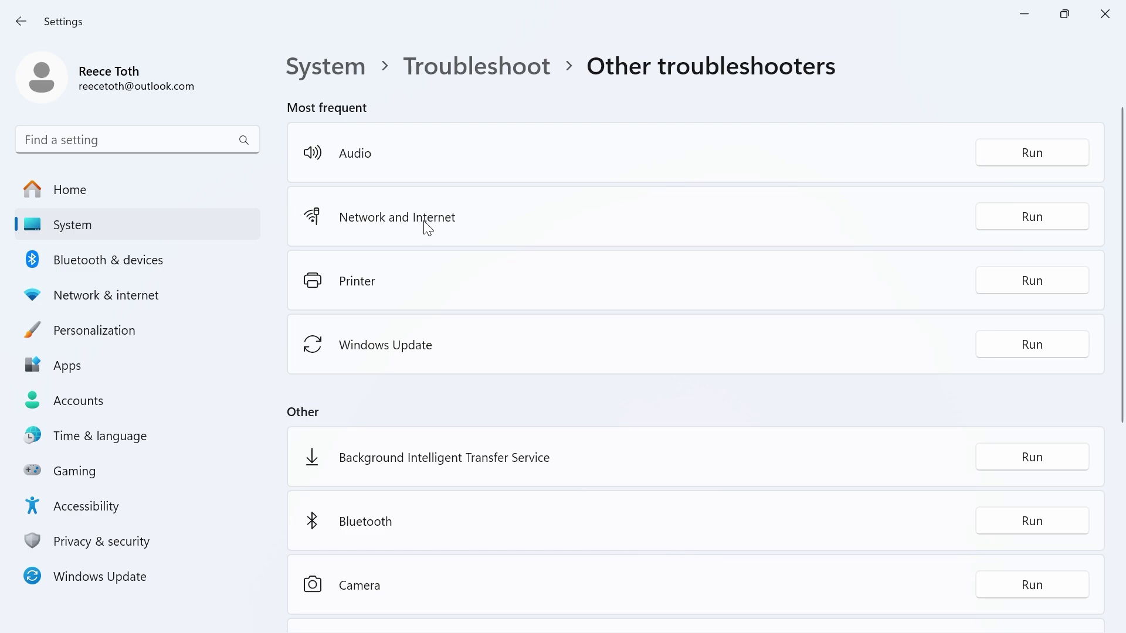
Run the Network and Internet troubleshooter, maximize Get Help, and expand 'Try a different website'.
{"action": "left_click", "coordinate": [1043, 226]}
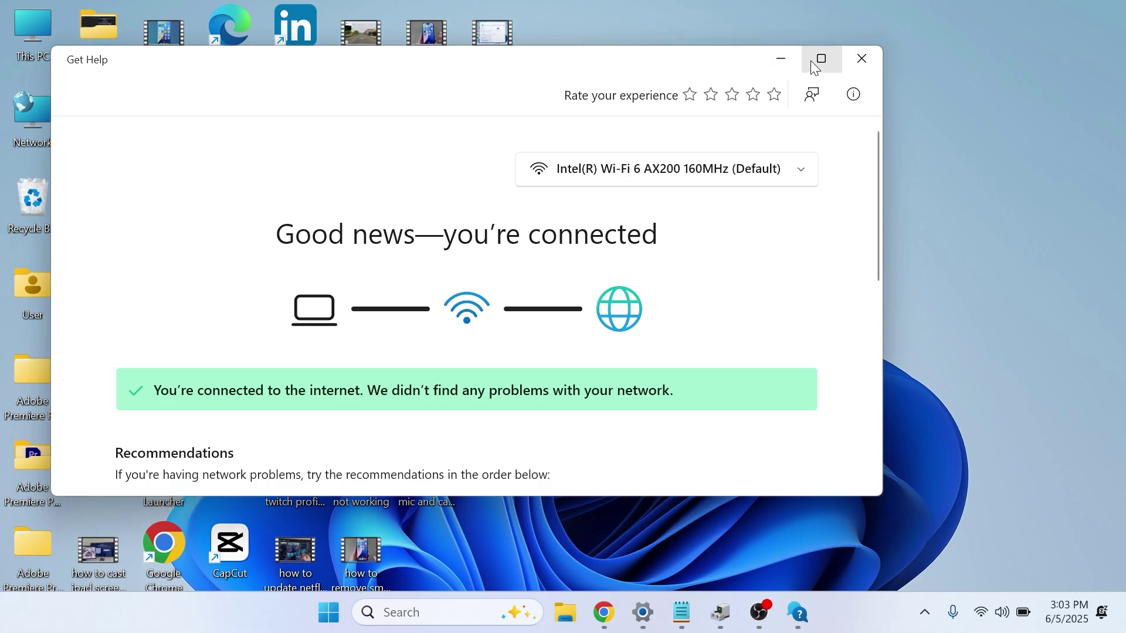
{"action": "left_click", "coordinate": [813, 57]}
{"action": "scroll", "coordinate": [468, 266], "scroll_direction": "down", "scroll_amount": 1}
{"action": "scroll", "coordinate": [467, 266], "scroll_direction": "down", "scroll_amount": 2}
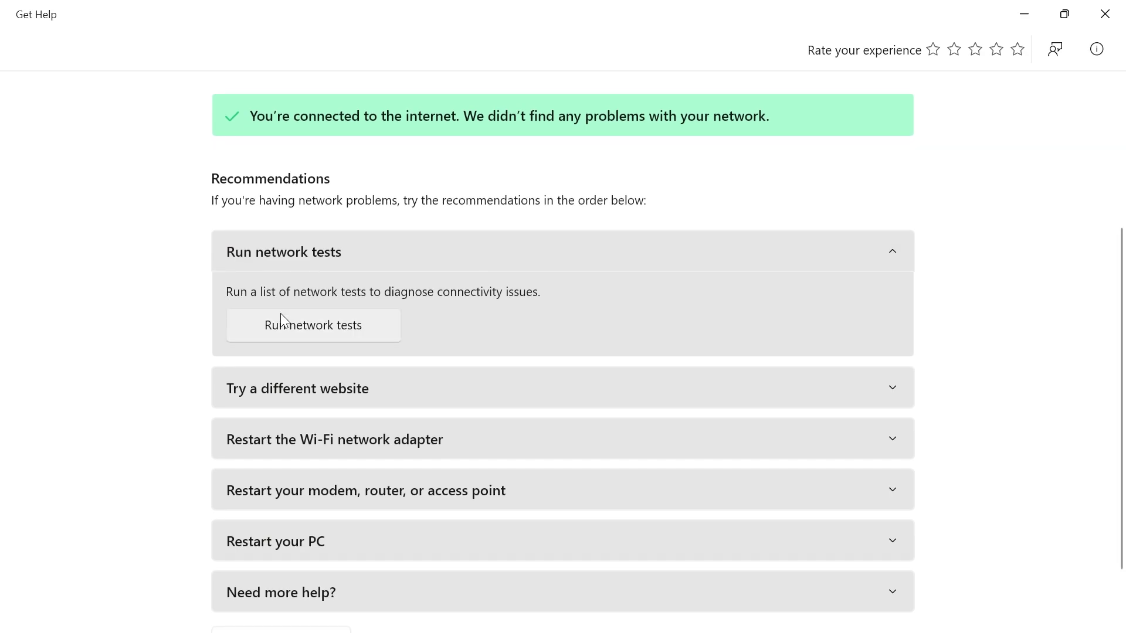
{"action": "left_click", "coordinate": [264, 388]}
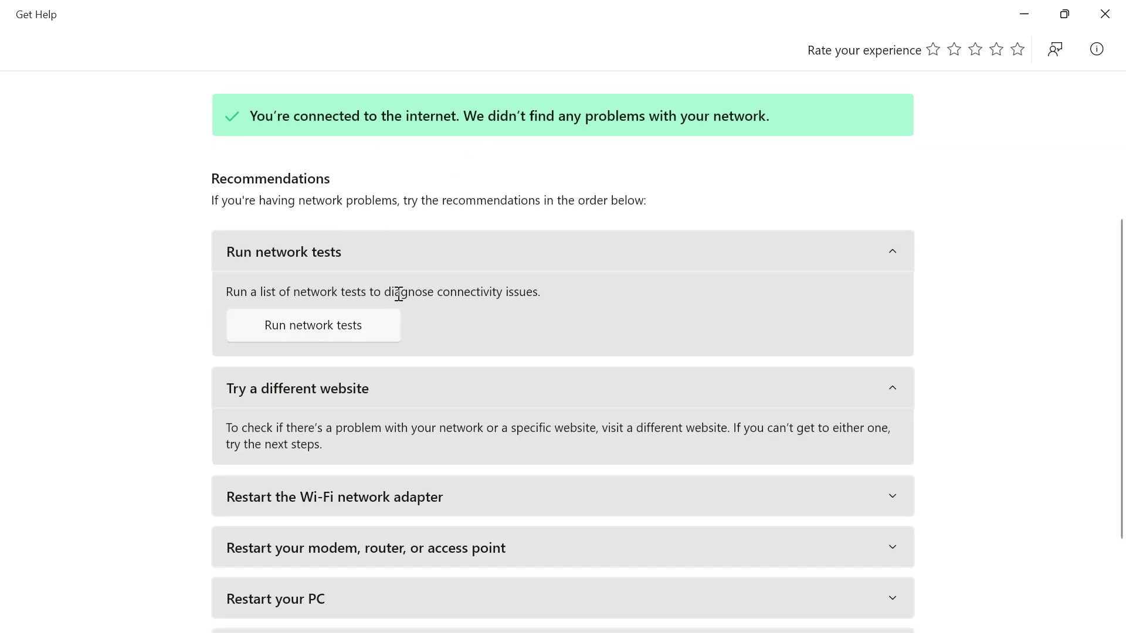
{"action": "scroll", "coordinate": [397, 294], "scroll_direction": "down", "scroll_amount": 1}
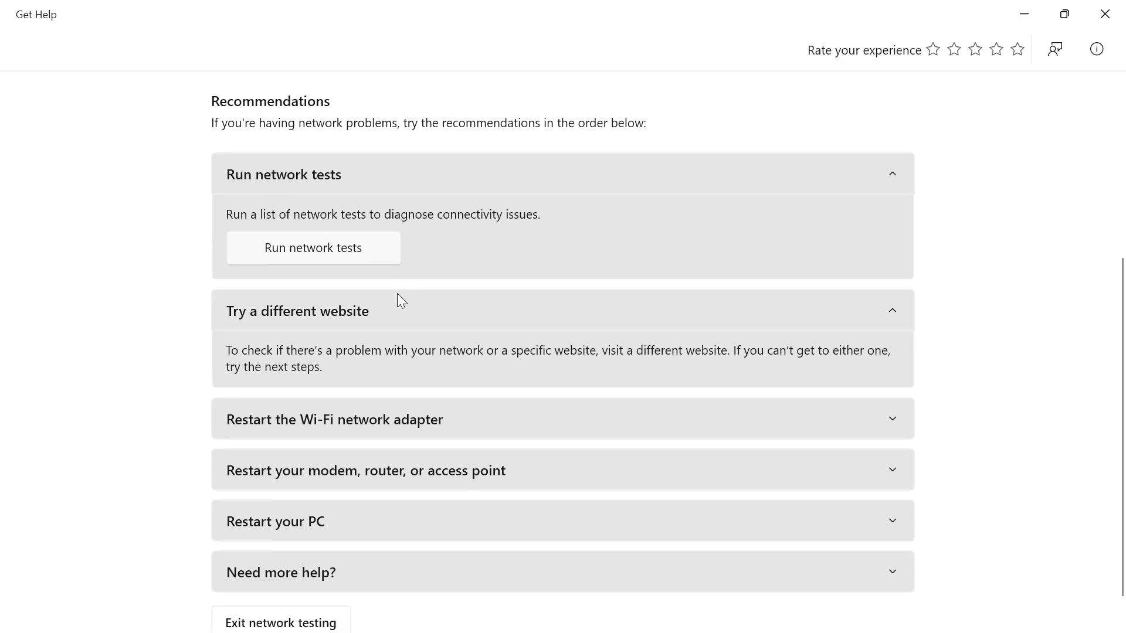
{"action": "scroll", "coordinate": [397, 292], "scroll_direction": "up", "scroll_amount": 3}
{"action": "scroll", "coordinate": [397, 293], "scroll_direction": "down", "scroll_amount": 2}
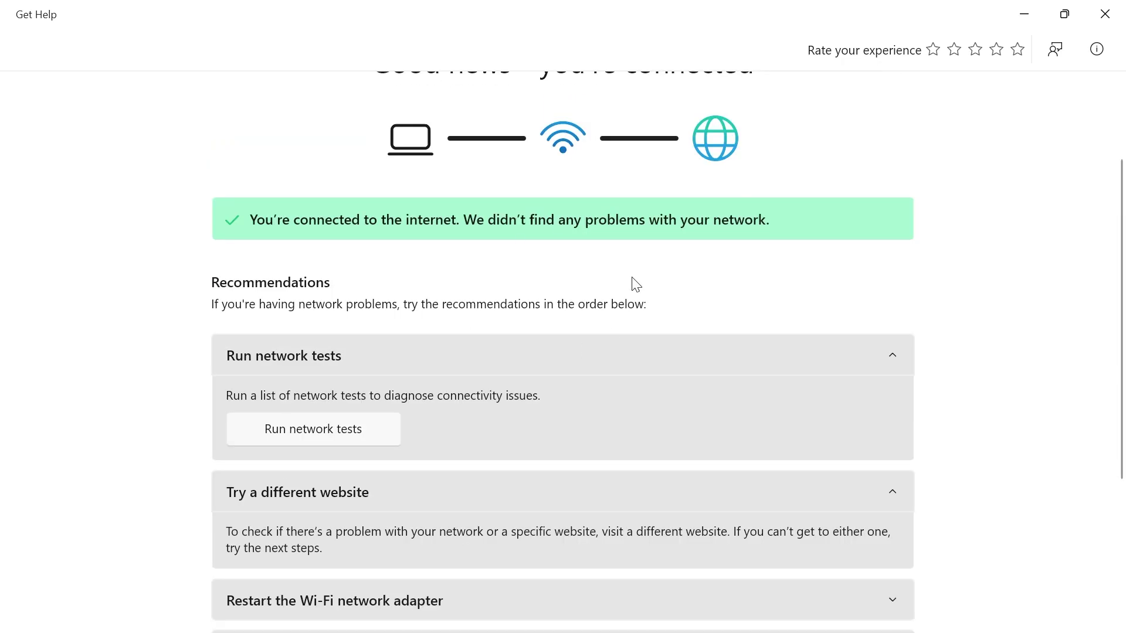
Close Get Help, open Device Manager, and right-click the Intel Wi-Fi 6 AX200 adapter.
{"action": "left_click", "coordinate": [1104, 13]}
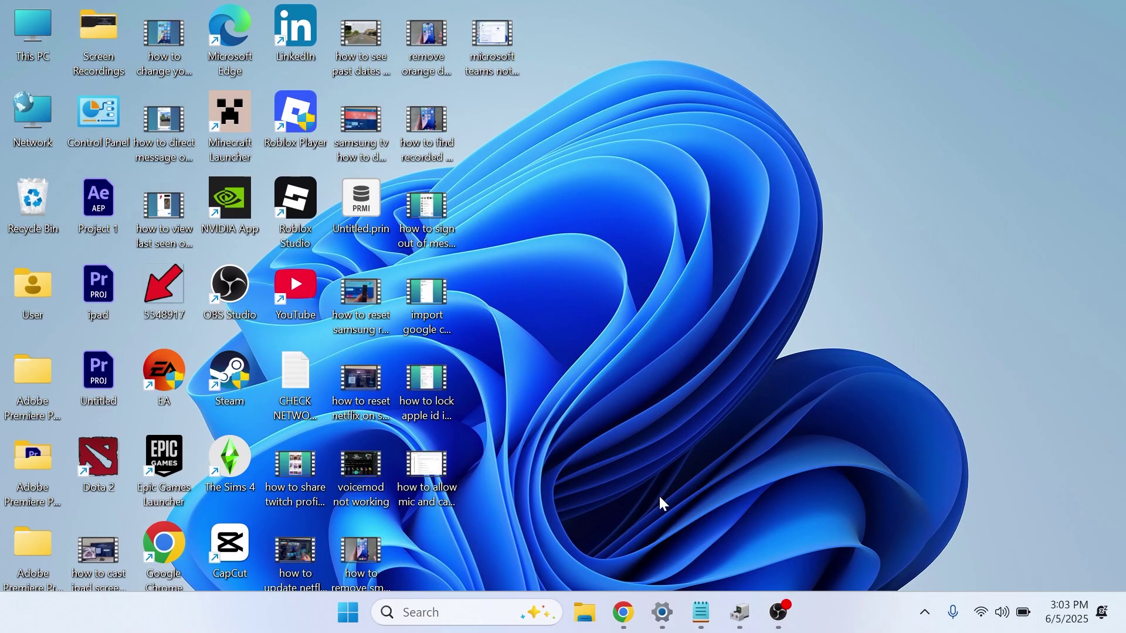
{"action": "left_click", "coordinate": [360, 623]}
{"action": "type", "text": "devic"}
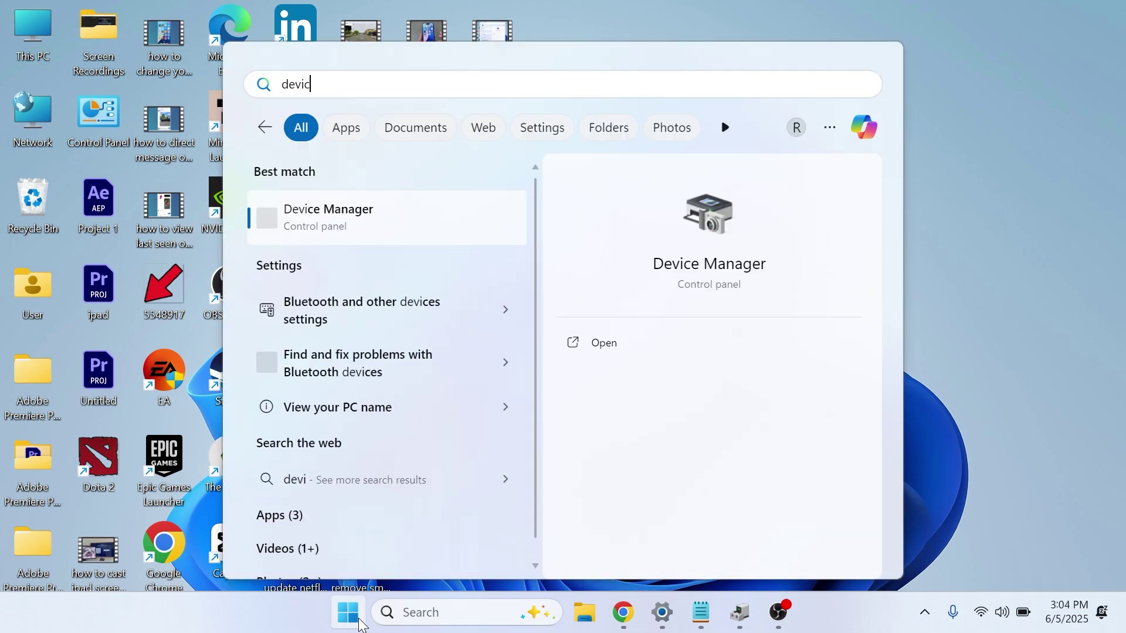
{"action": "type", "text": "e"}
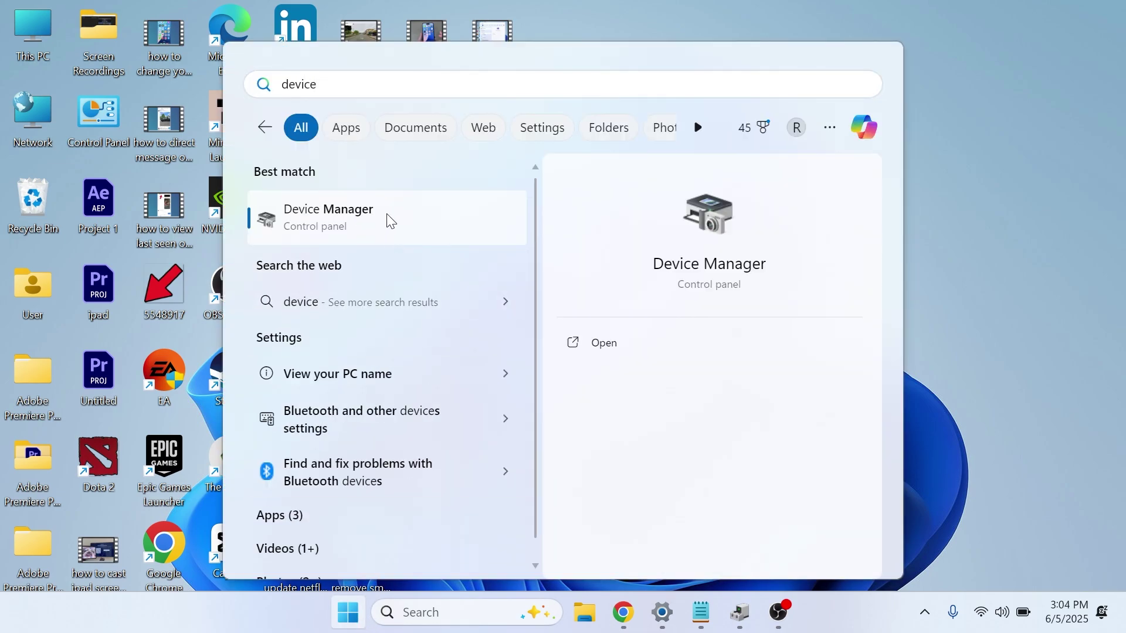
{"action": "left_click", "coordinate": [384, 219]}
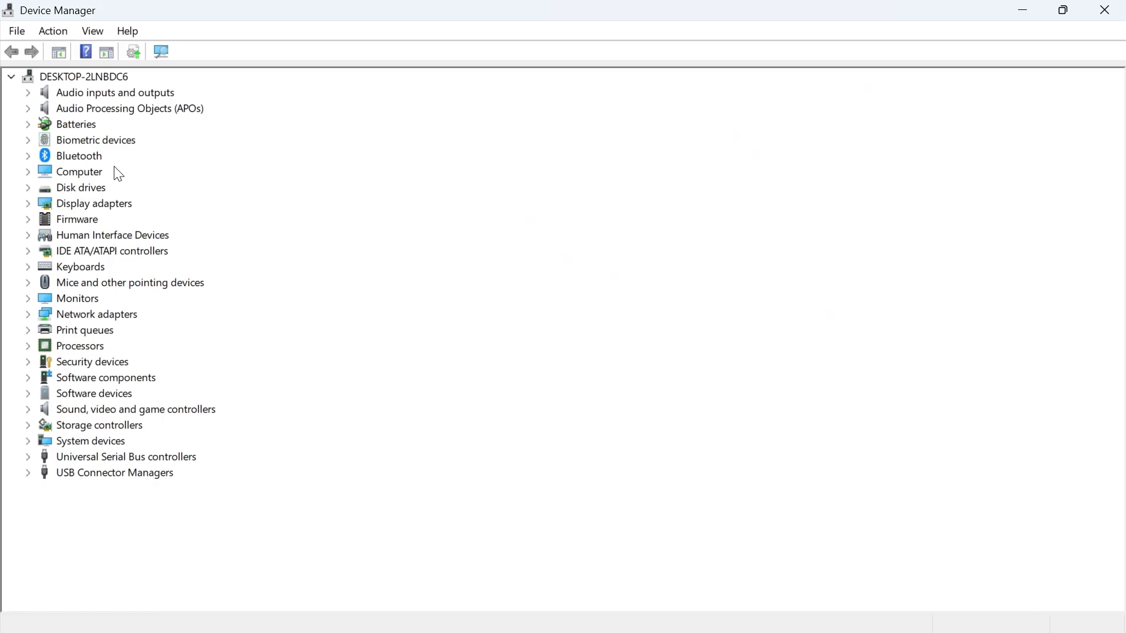
{"action": "left_click", "coordinate": [28, 318]}
{"action": "left_click", "coordinate": [142, 330]}
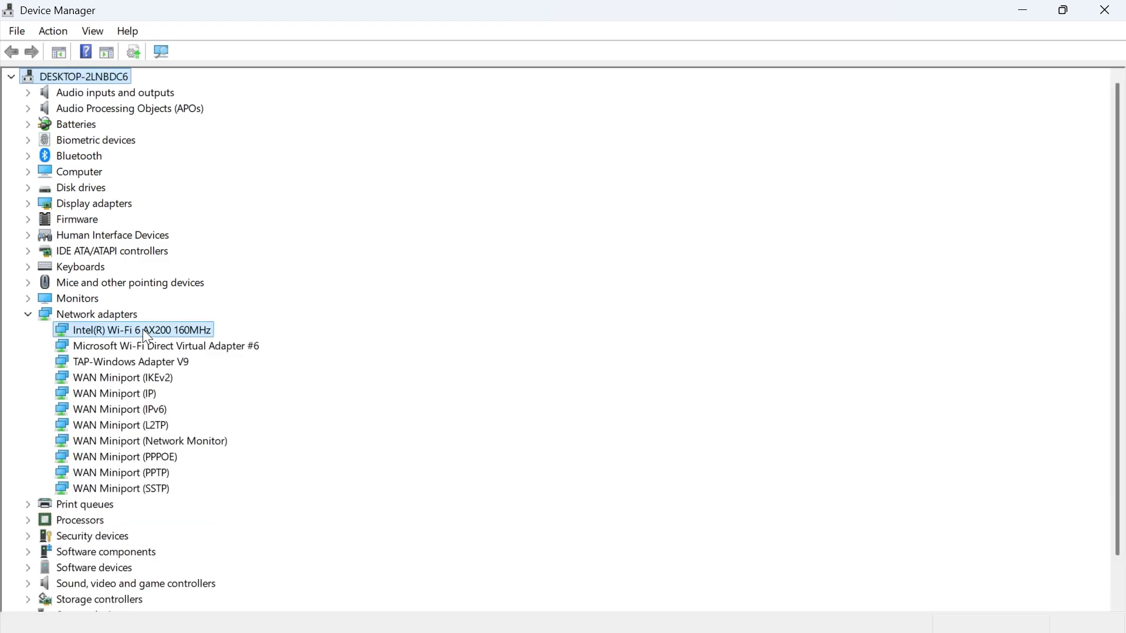
{"action": "right_click", "coordinate": [143, 329]}
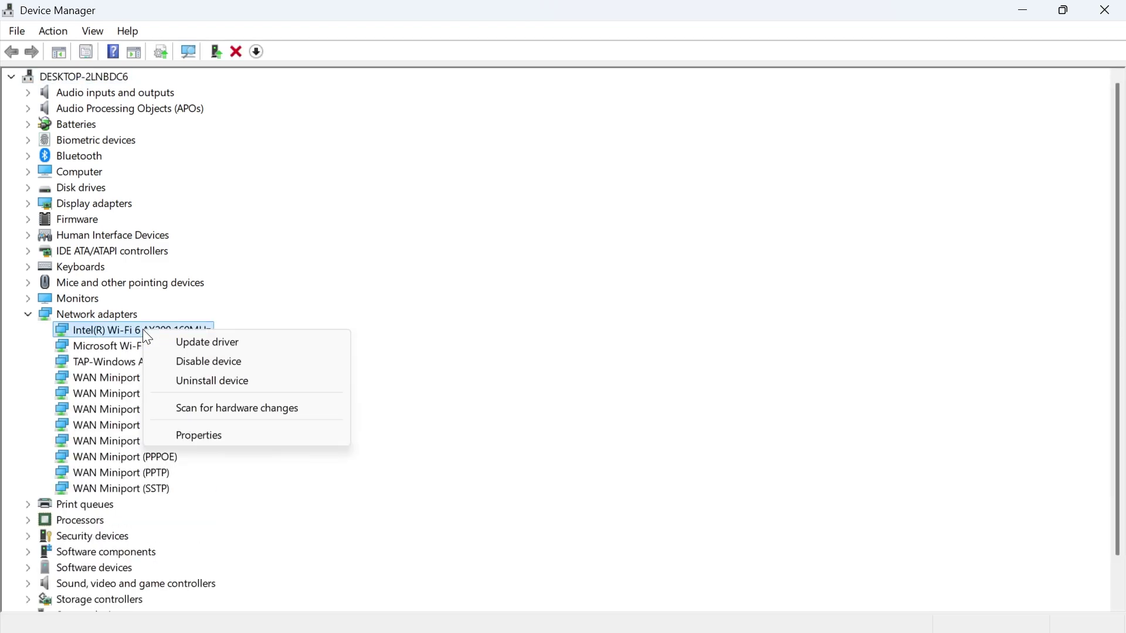
Update the AX200 adapter with the Intel driver picked from this computer's compatible list.
{"action": "left_click", "coordinate": [206, 340]}
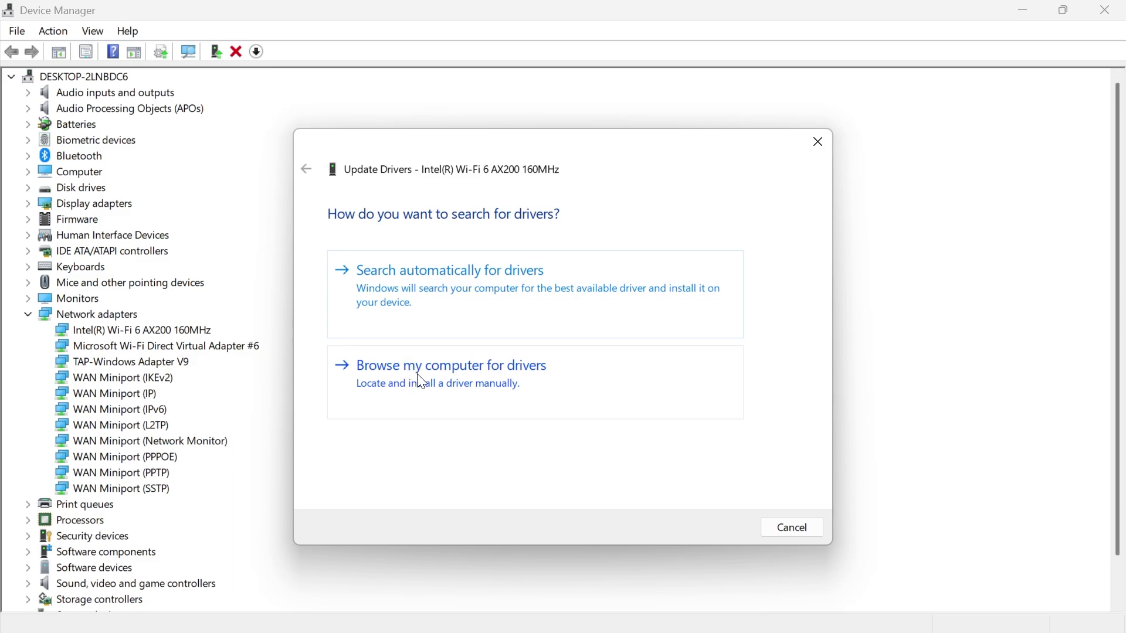
{"action": "left_click", "coordinate": [419, 381]}
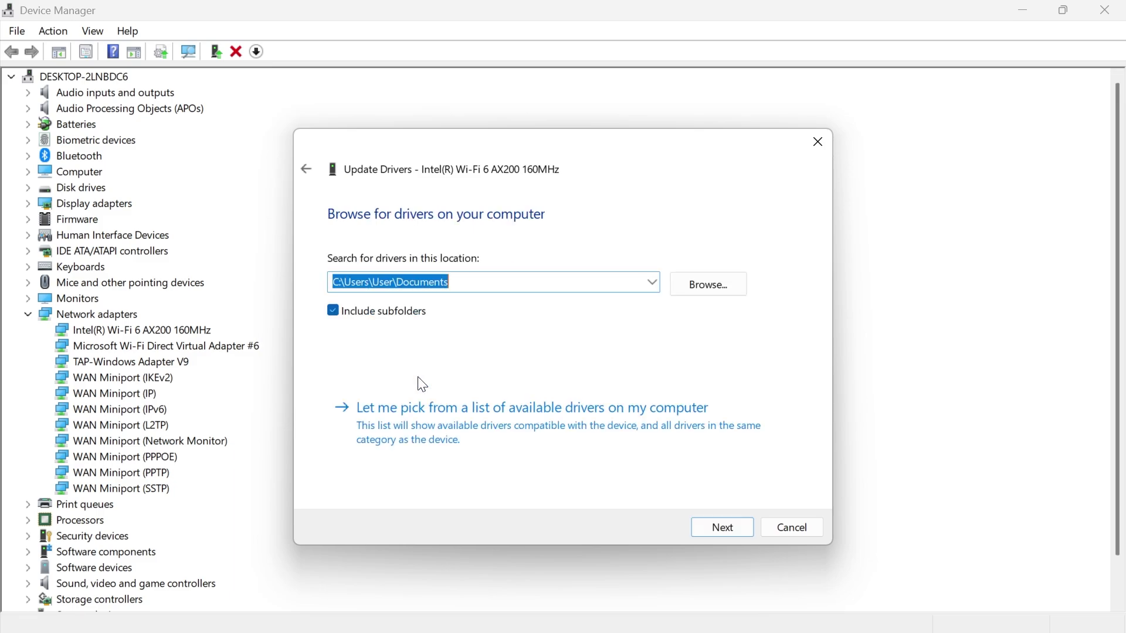
{"action": "left_click", "coordinate": [472, 423]}
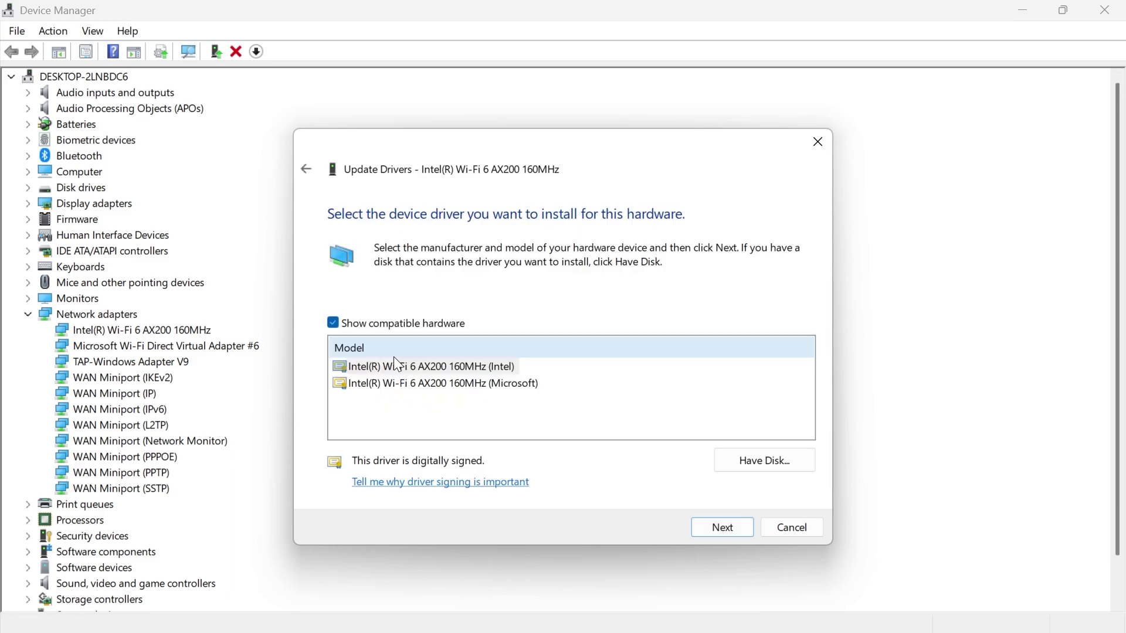
{"action": "left_click", "coordinate": [396, 367]}
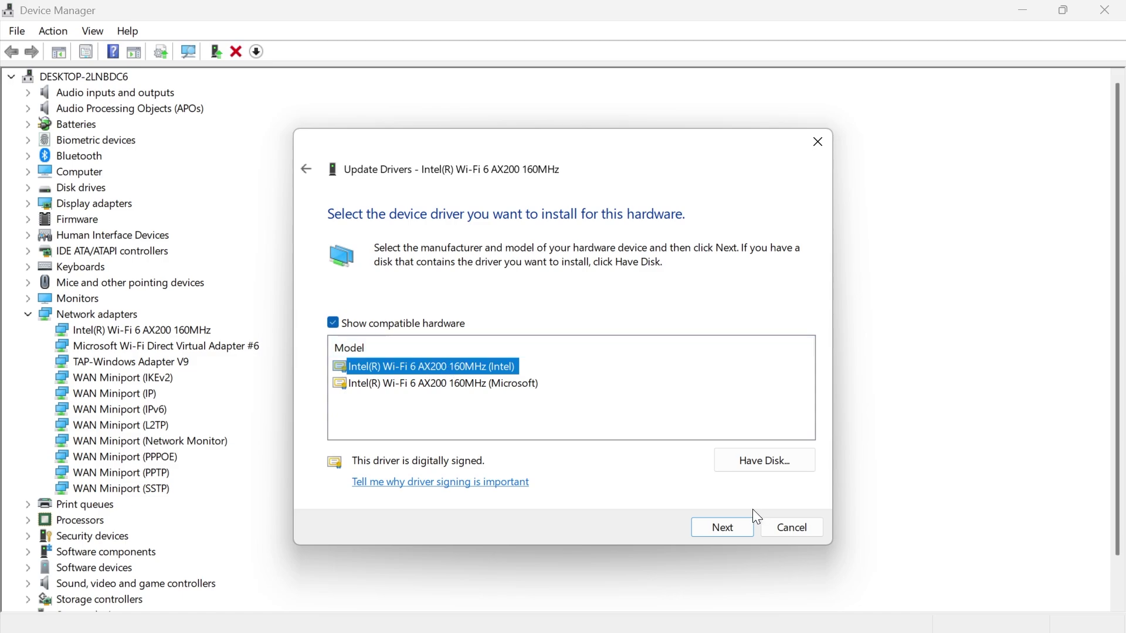
{"action": "left_click", "coordinate": [729, 531]}
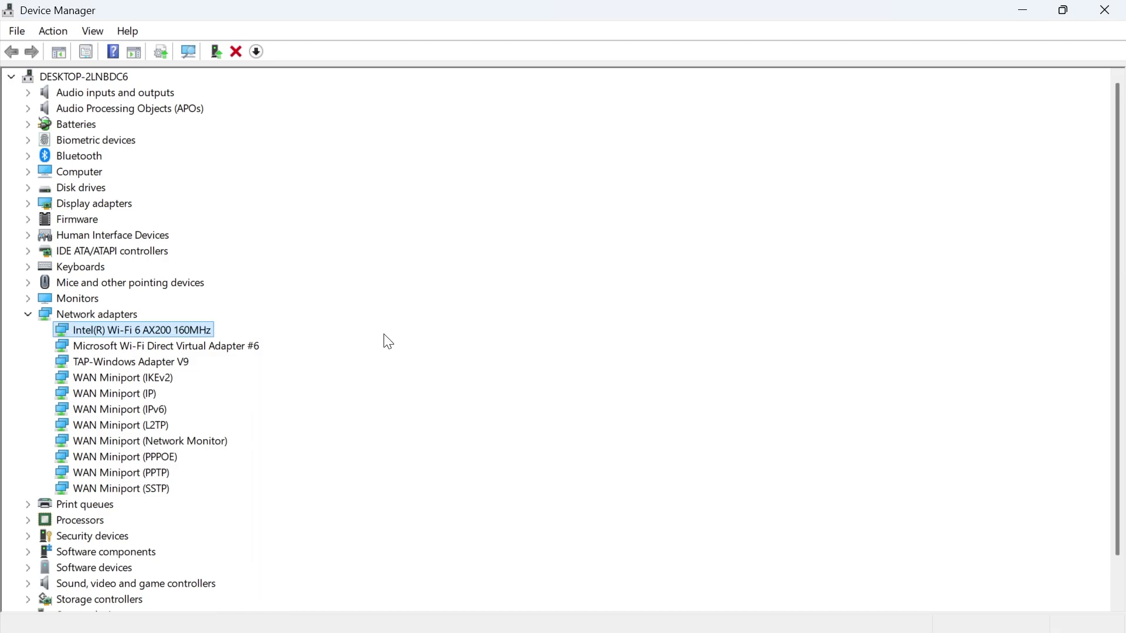
Uninstall the Intel Wi-Fi 6 AX200 adapter device.
{"action": "right_click", "coordinate": [161, 329]}
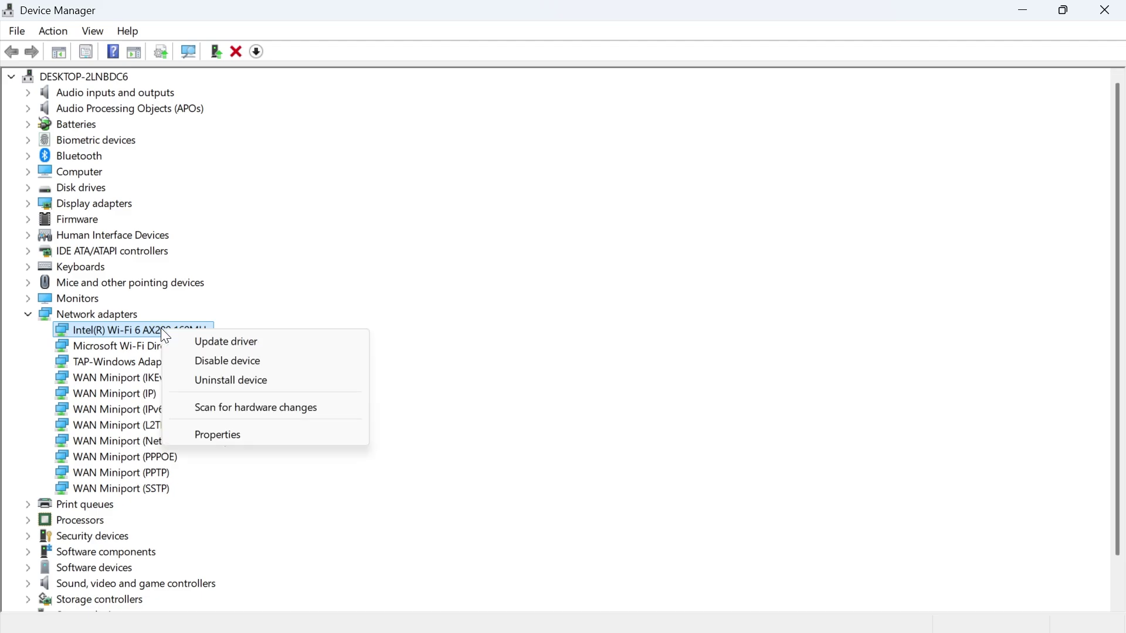
{"action": "left_click", "coordinate": [261, 385]}
{"action": "left_click", "coordinate": [607, 397]}
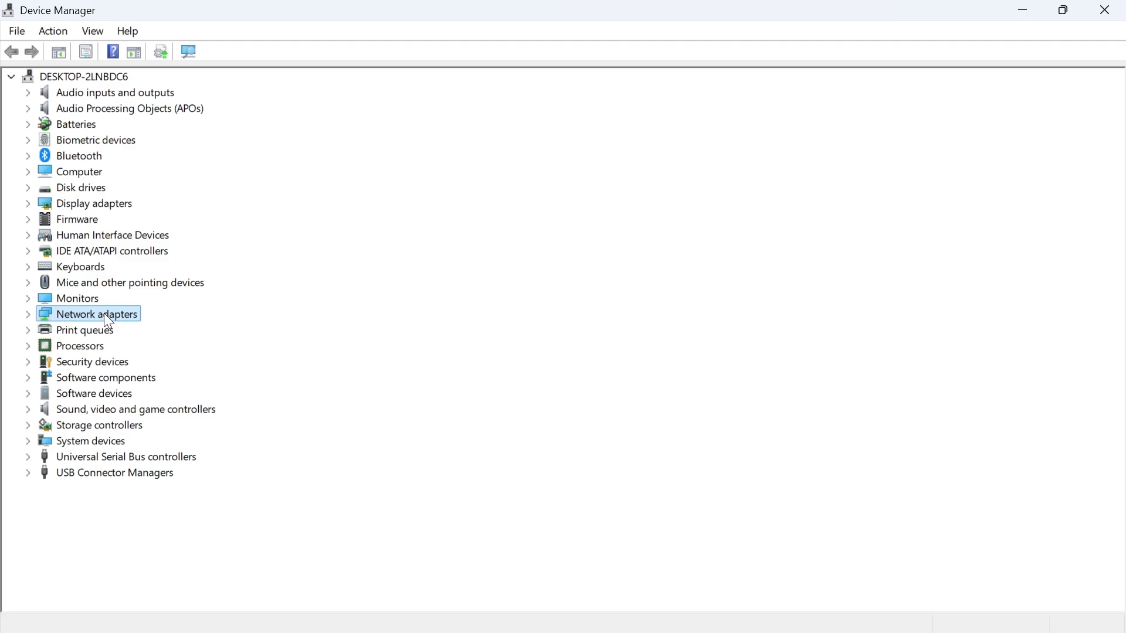
Scan Network adapters for hardware changes, confirm the adapter returned, and minimize Device Manager.
{"action": "right_click", "coordinate": [104, 316]}
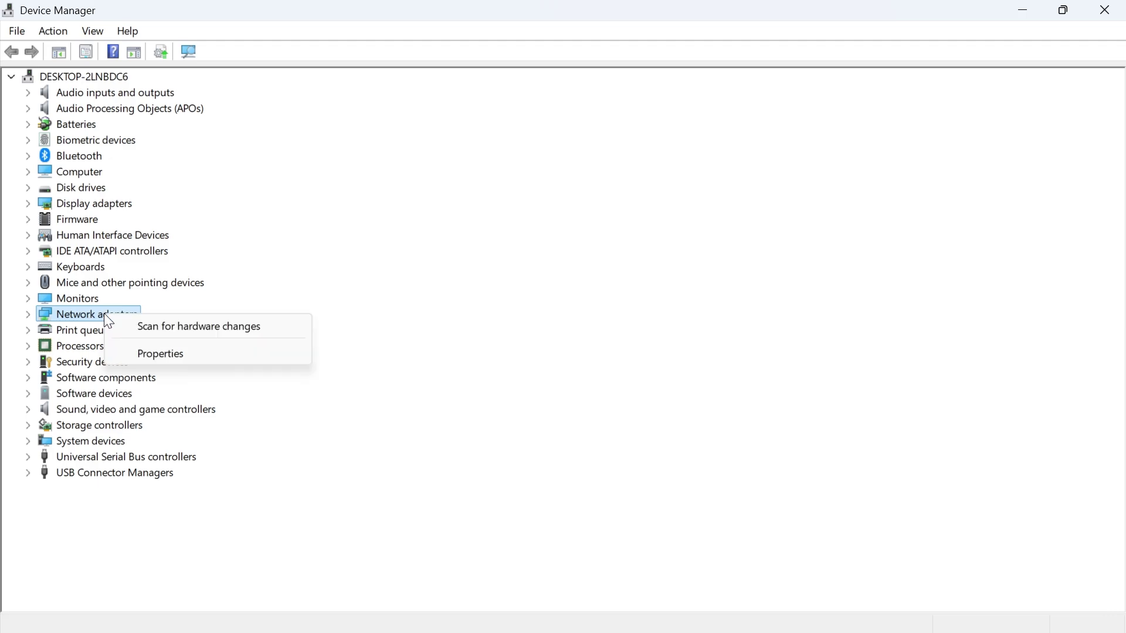
{"action": "left_click", "coordinate": [200, 326]}
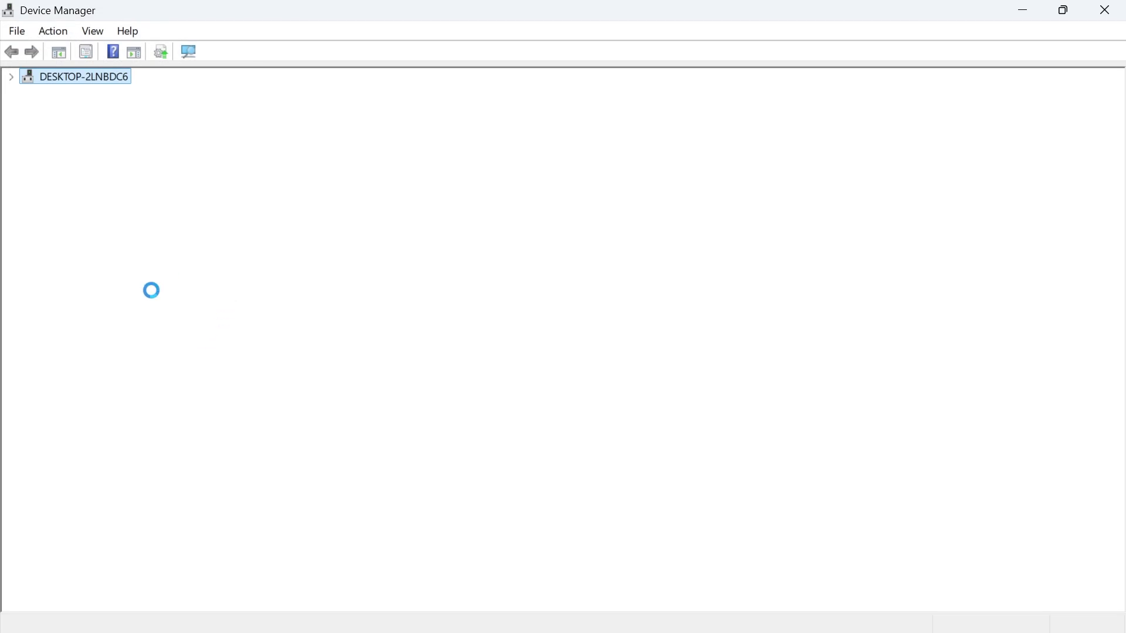
{"action": "left_click", "coordinate": [27, 314]}
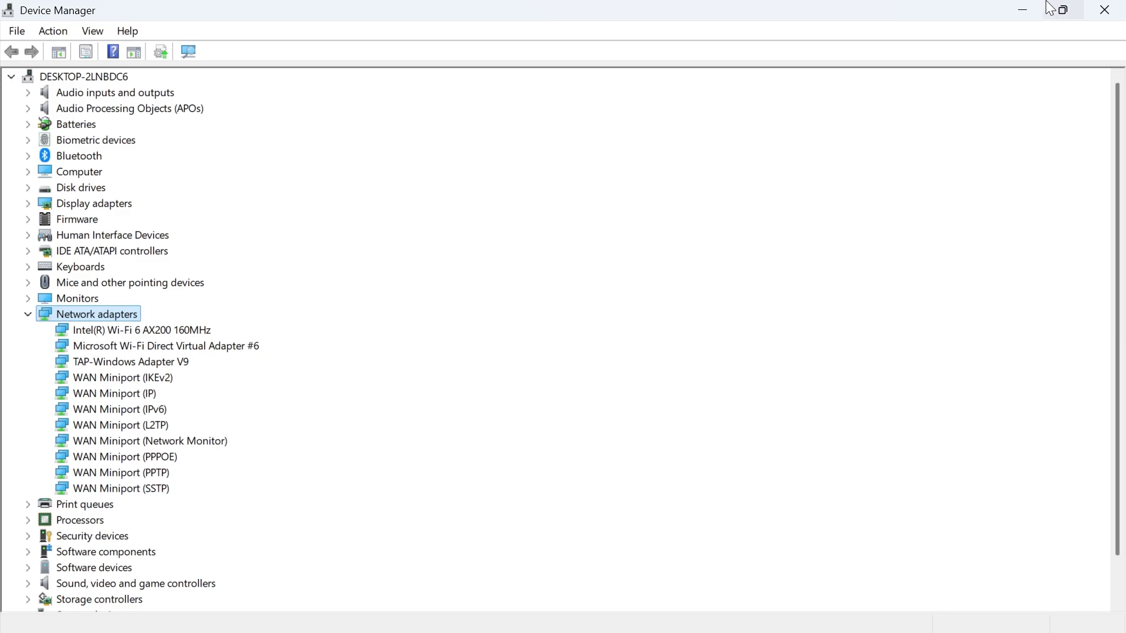
{"action": "left_click", "coordinate": [1023, 9]}
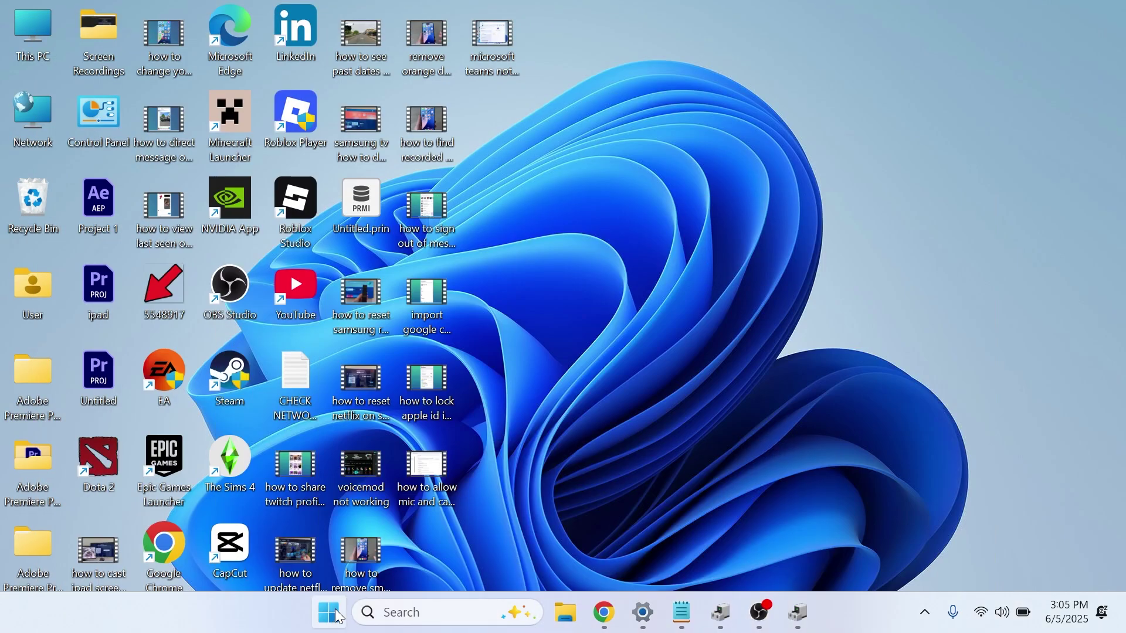
{"action": "left_click", "coordinate": [331, 614]}
{"action": "type", "text": "sett"}
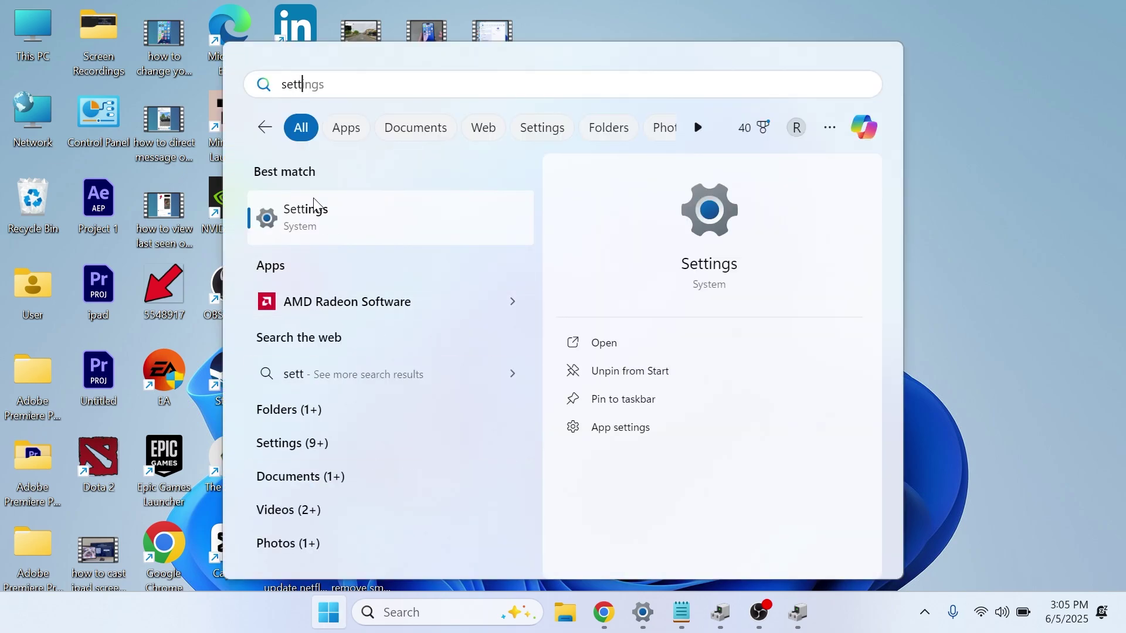
{"action": "left_click", "coordinate": [311, 212]}
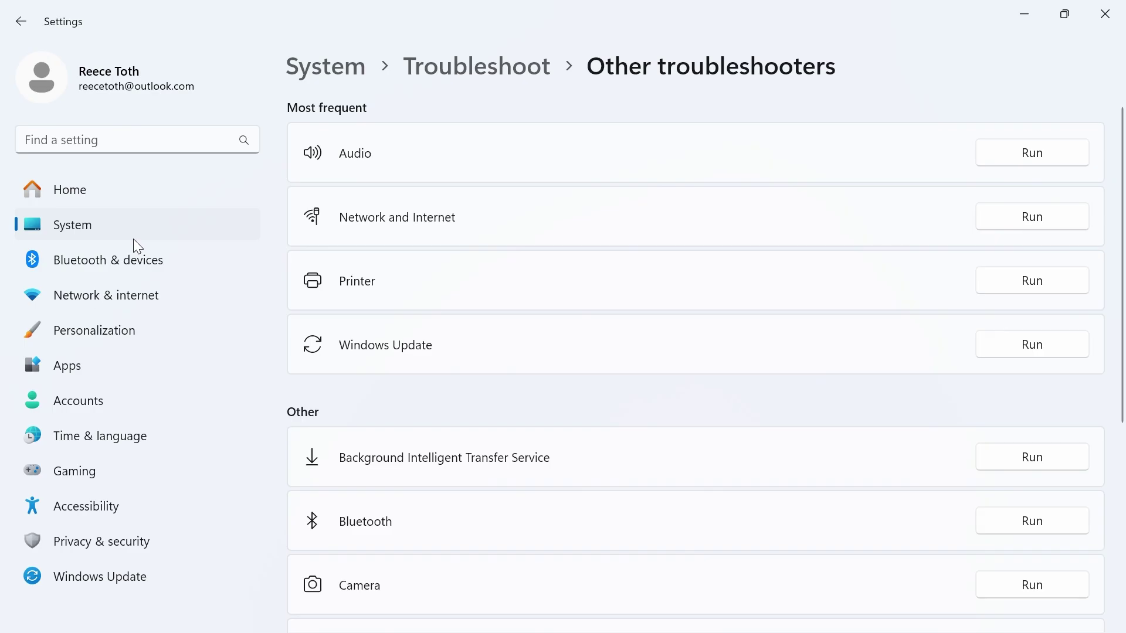
{"action": "left_click", "coordinate": [115, 294]}
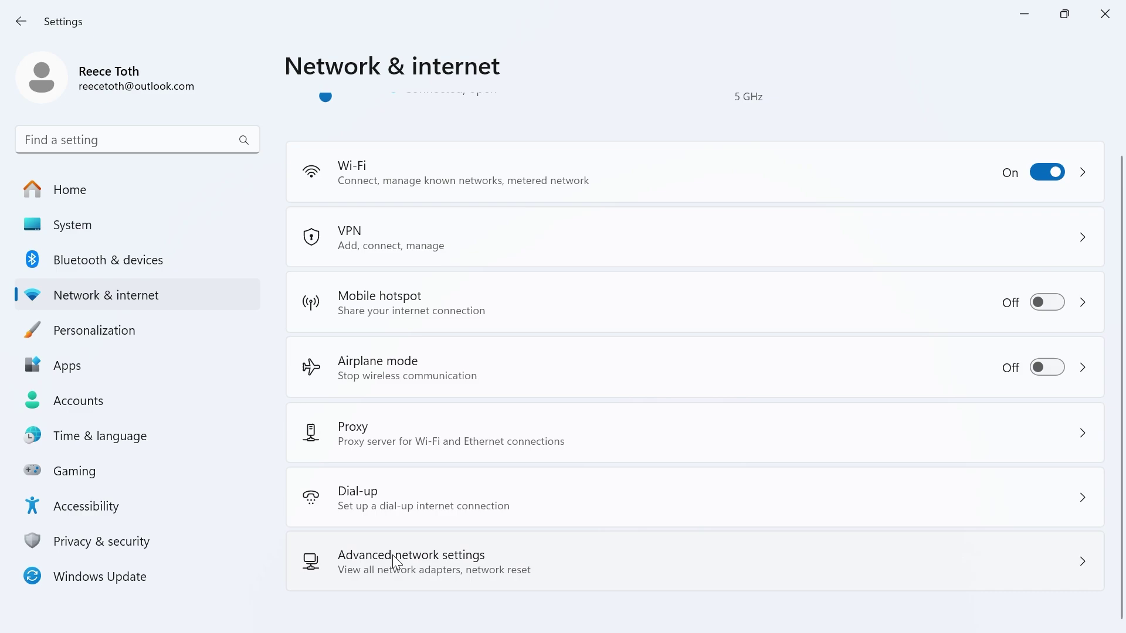
{"action": "left_click", "coordinate": [402, 558]}
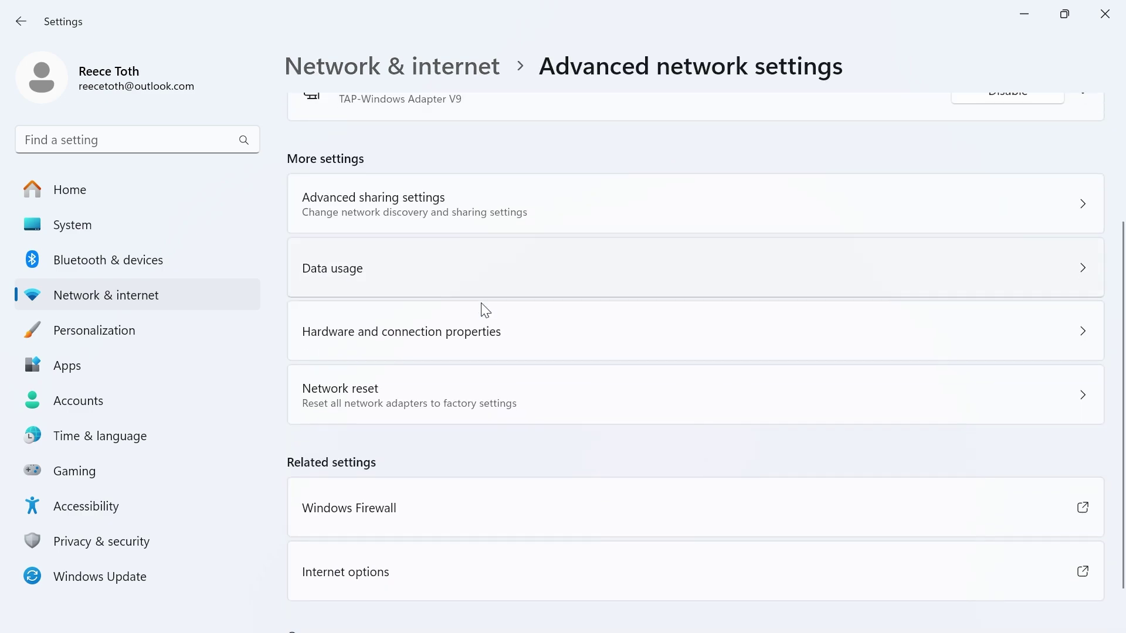
{"action": "left_click", "coordinate": [383, 389]}
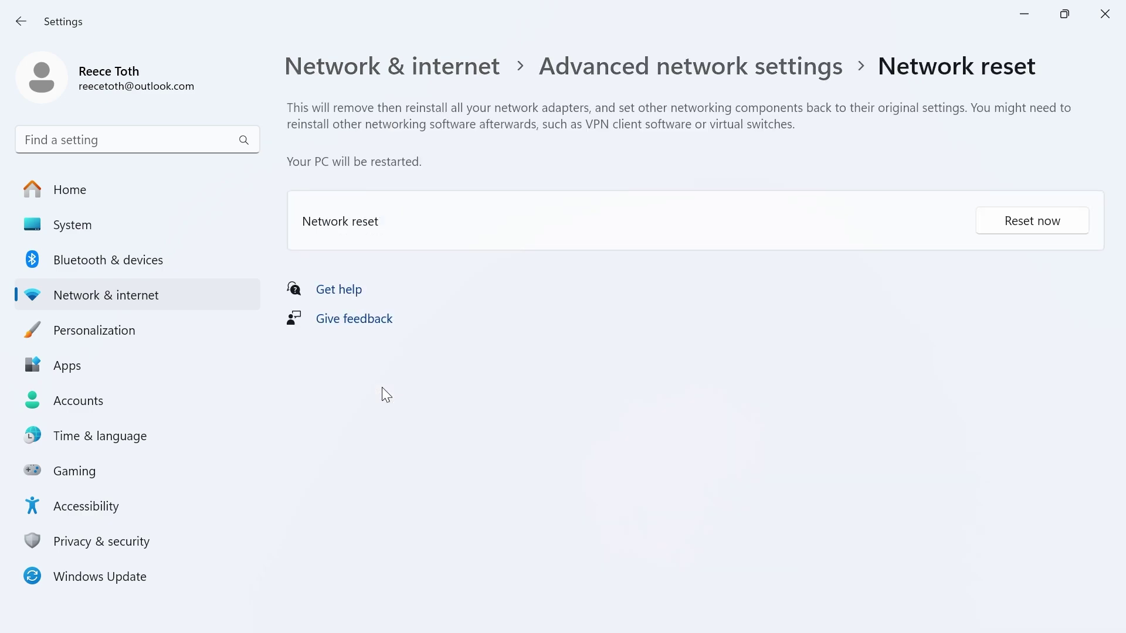
{"action": "left_click", "coordinate": [1023, 227]}
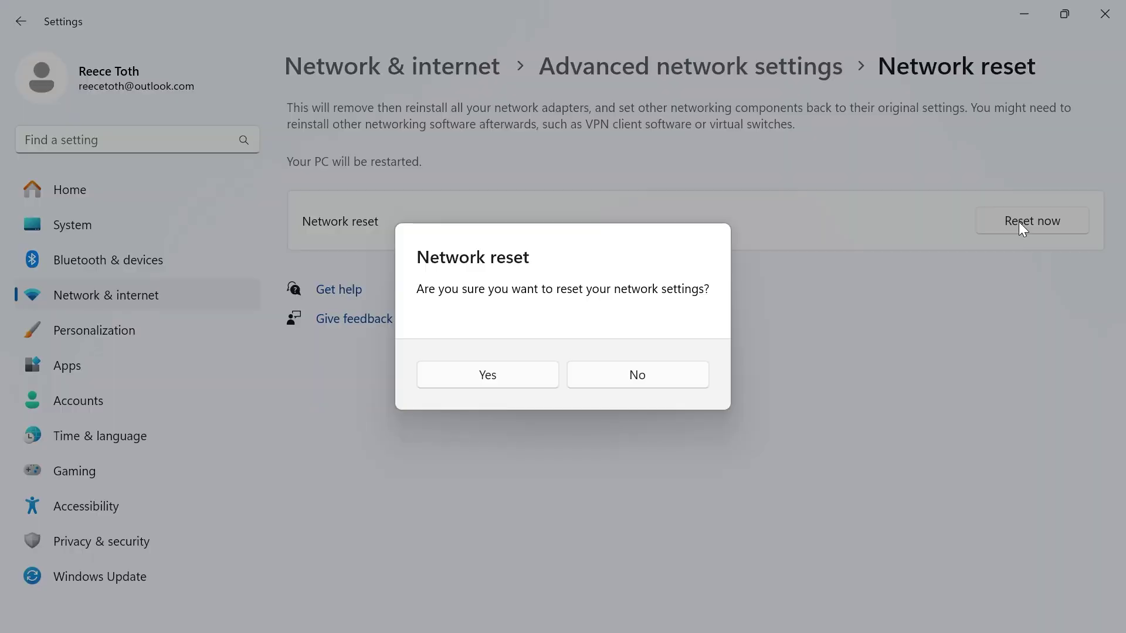
{"action": "left_click", "coordinate": [685, 384]}
{"action": "left_click", "coordinate": [1105, 14]}
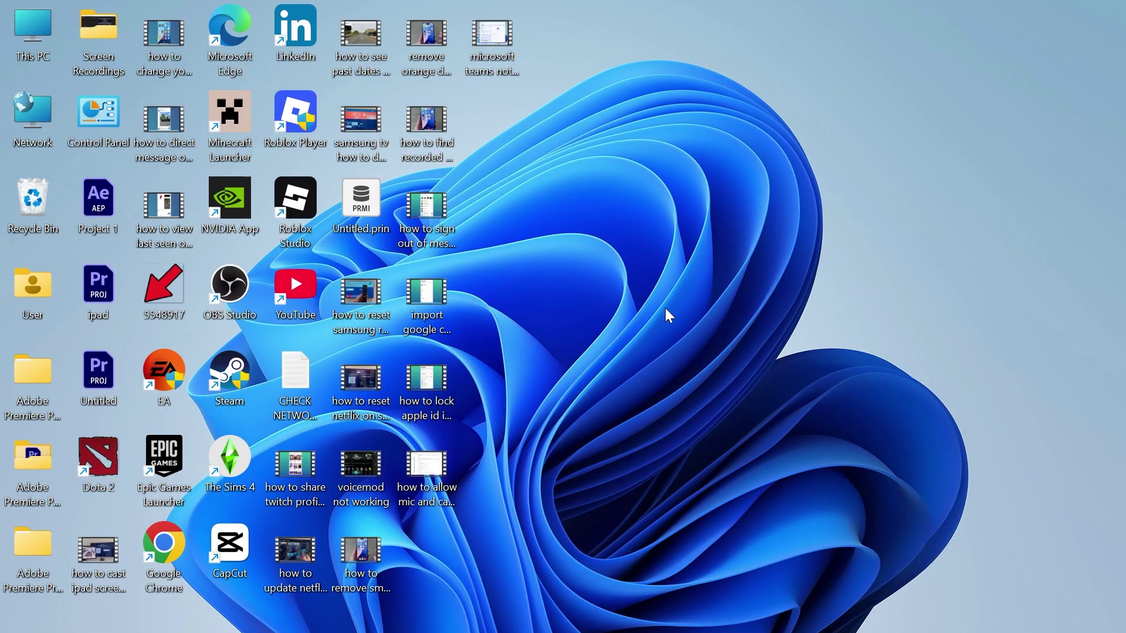